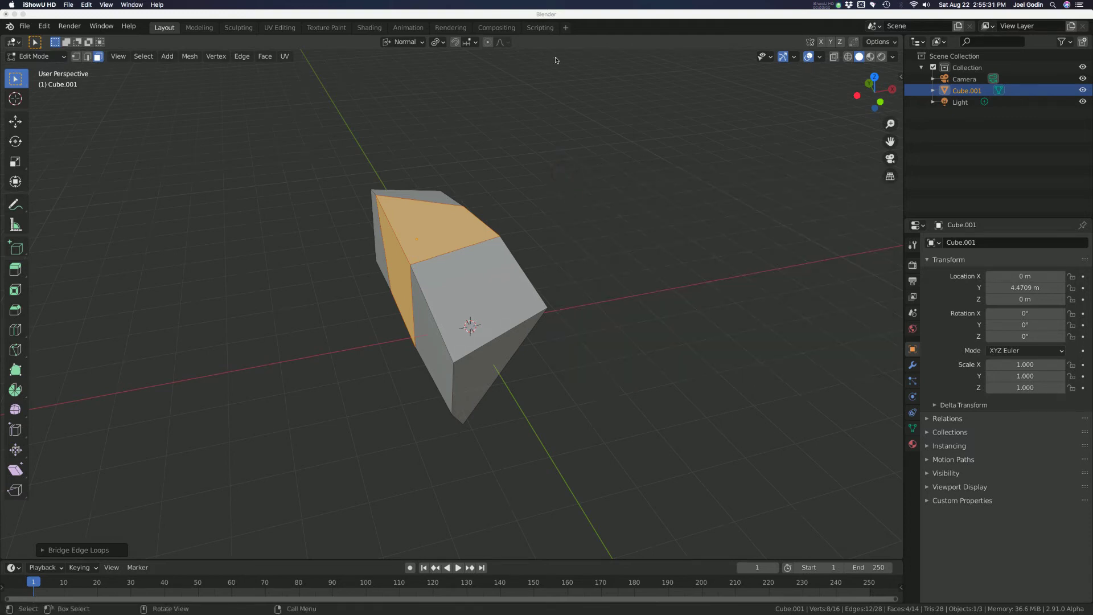
# - Orbit the view to inspect the bridged wedge-shaped mesh from another side
pyautogui.moveTo(598, 157)
pyautogui.mouseDown(button='middle')
pyautogui.moveTo(545, 158)
pyautogui.moveTo(542, 134)
pyautogui.moveTo(619, 144)
pyautogui.moveTo(622, 163)
pyautogui.moveTo(627, 98)
pyautogui.moveTo(569, 102)
pyautogui.moveTo(555, 133)
pyautogui.moveTo(576, 128)
pyautogui.mouseUp(button='middle')
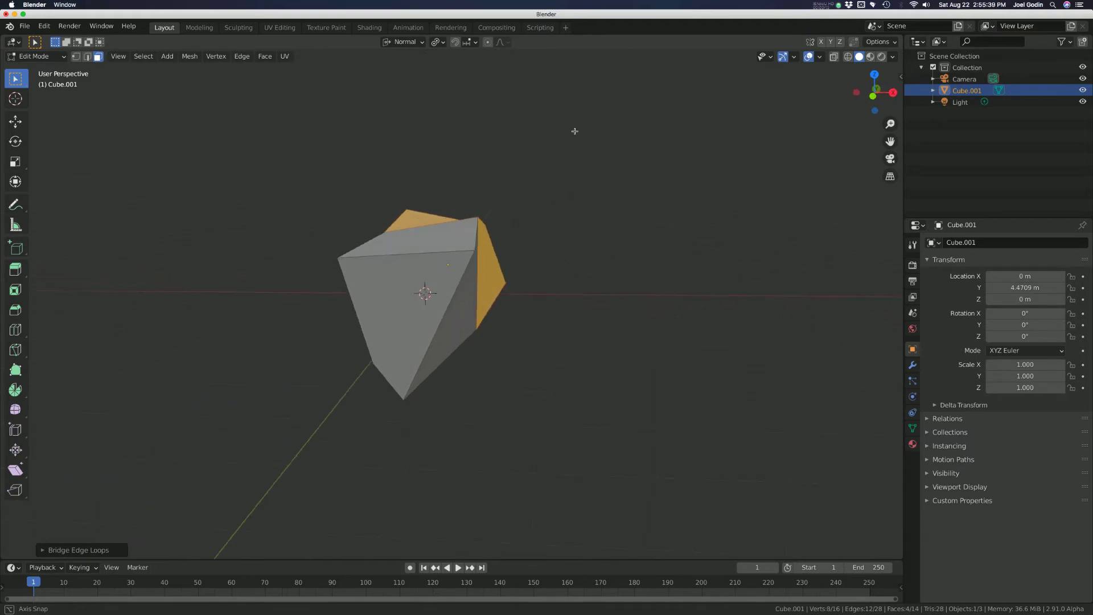
pyautogui.scroll(2, 418, 279)
pyautogui.scroll(2, 442, 248)
pyautogui.scroll(3, 442, 248)
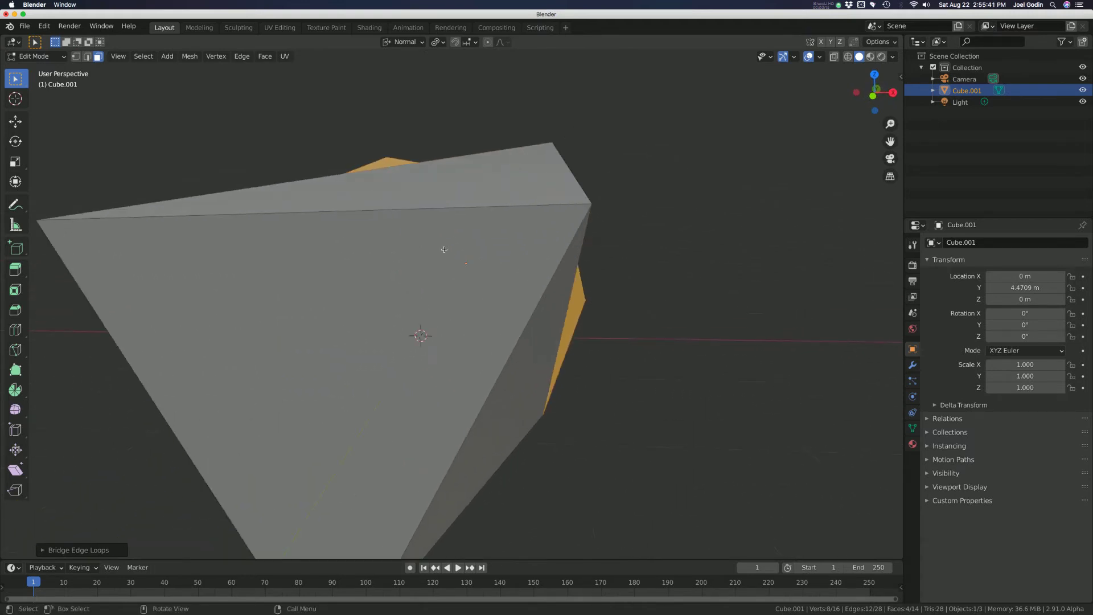
pyautogui.scroll(2, 446, 248)
pyautogui.scroll(2, 446, 249)
pyautogui.scroll(1, 446, 249)
pyautogui.scroll(-2, 447, 248)
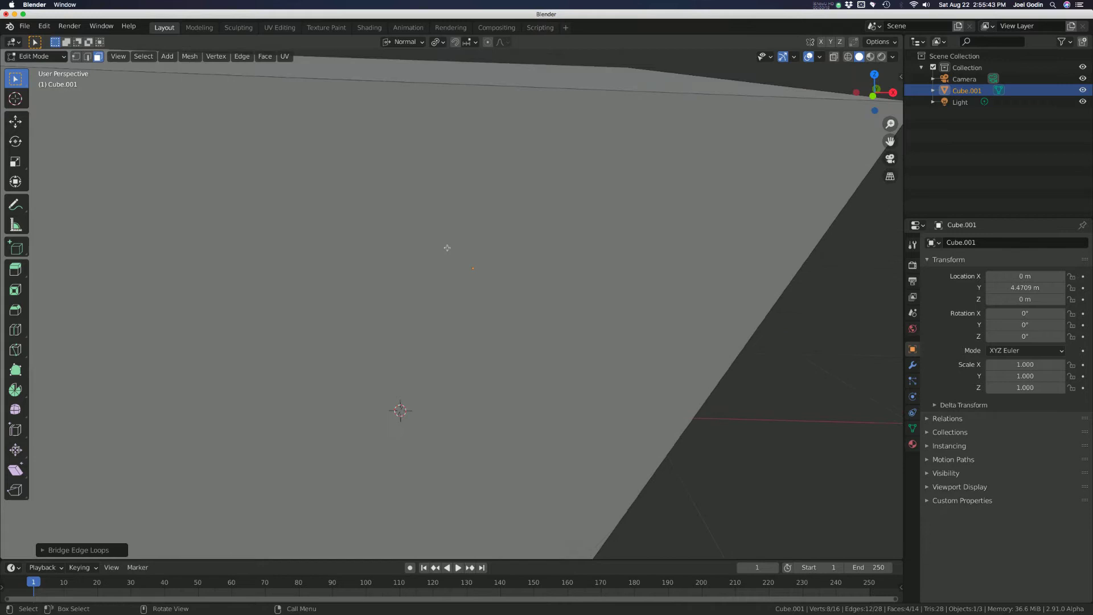
pyautogui.scroll(-2, 448, 247)
pyautogui.scroll(-2, 449, 248)
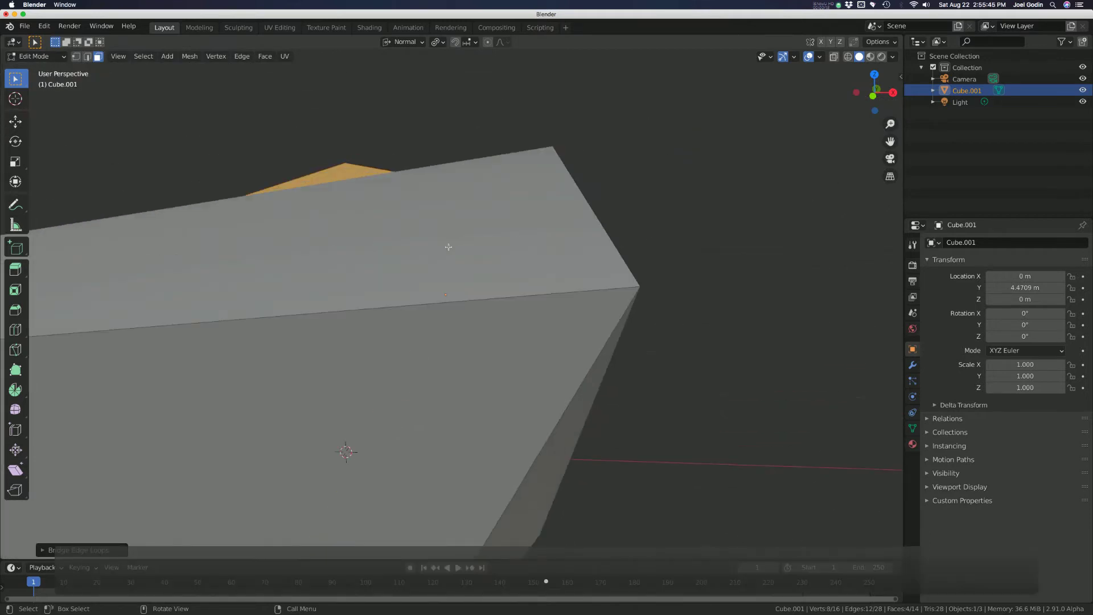
pyautogui.scroll(2, 444, 255)
pyautogui.scroll(1, 423, 262)
pyautogui.scroll(2, 418, 262)
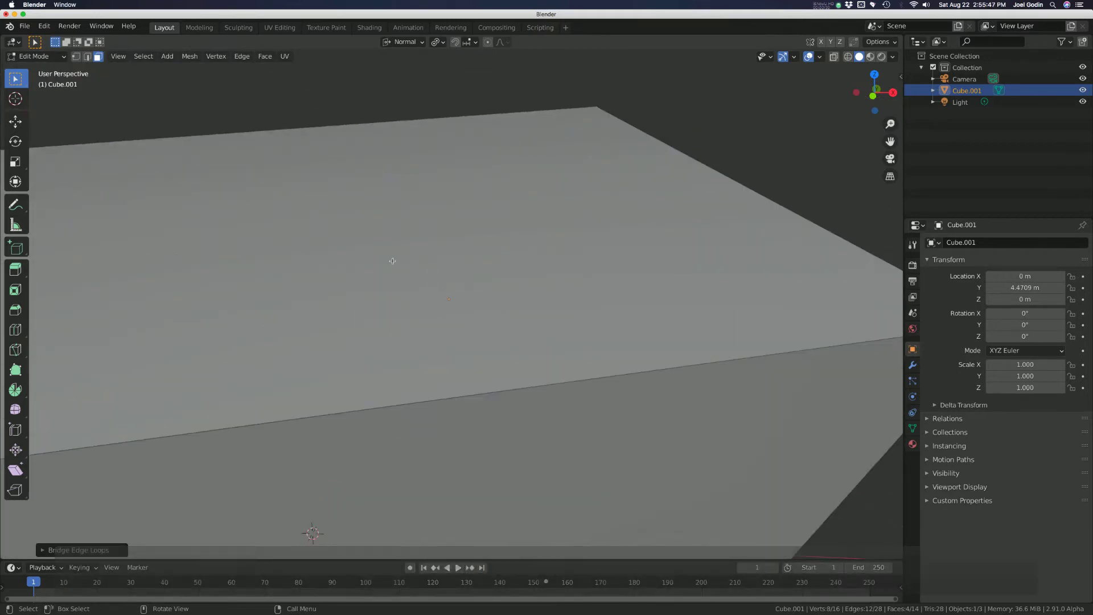
pyautogui.scroll(2, 393, 262)
pyautogui.scroll(-2, 392, 260)
pyautogui.scroll(-2, 393, 261)
pyautogui.scroll(-1, 394, 260)
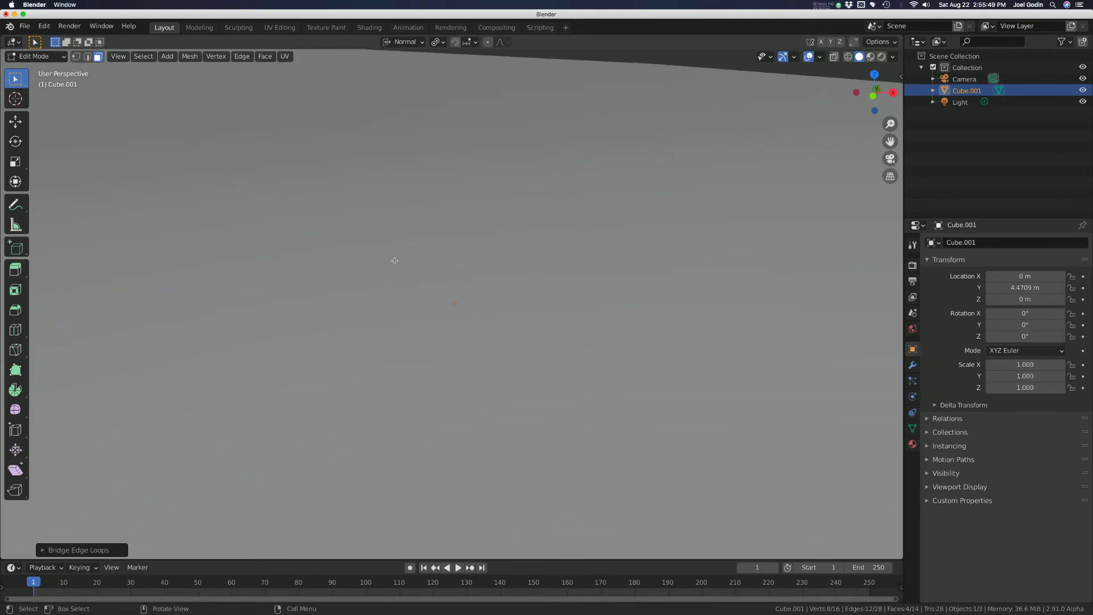
pyautogui.scroll(-3, 395, 259)
pyautogui.scroll(-2, 394, 260)
pyautogui.scroll(-3, 395, 258)
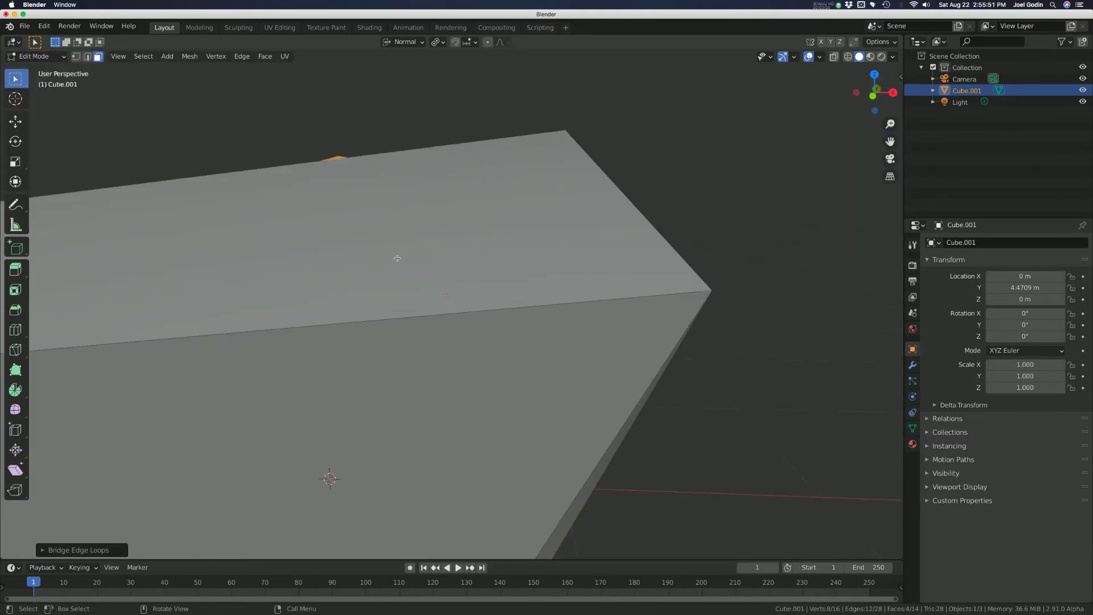
pyautogui.scroll(2, 397, 258)
pyautogui.scroll(-2, 397, 257)
pyautogui.scroll(-1, 397, 257)
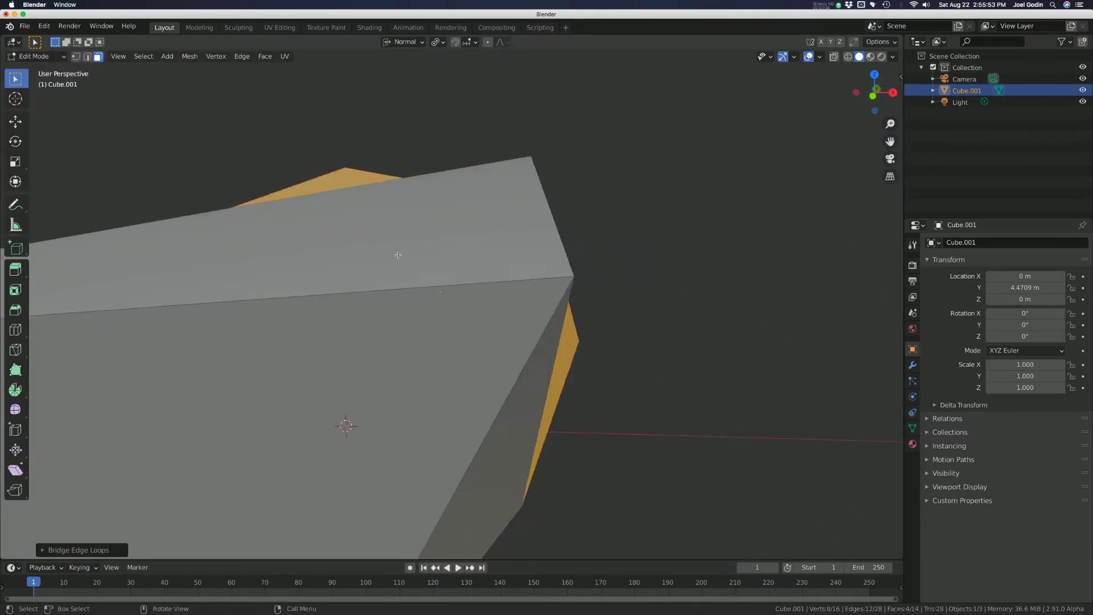
pyautogui.scroll(-1, 399, 255)
pyautogui.scroll(-3, 398, 253)
pyautogui.scroll(-2, 398, 253)
# - Orbit the view until the whole closed mesh and the camera are visible
pyautogui.moveTo(398, 253)
pyautogui.mouseDown(button='middle')
pyautogui.moveTo(445, 201)
pyautogui.moveTo(436, 186)
pyautogui.mouseUp(button='middle')
# - Deselect all faces and clip the view to a narrow box across the mesh
pyautogui.press('a')
pyautogui.press('a')
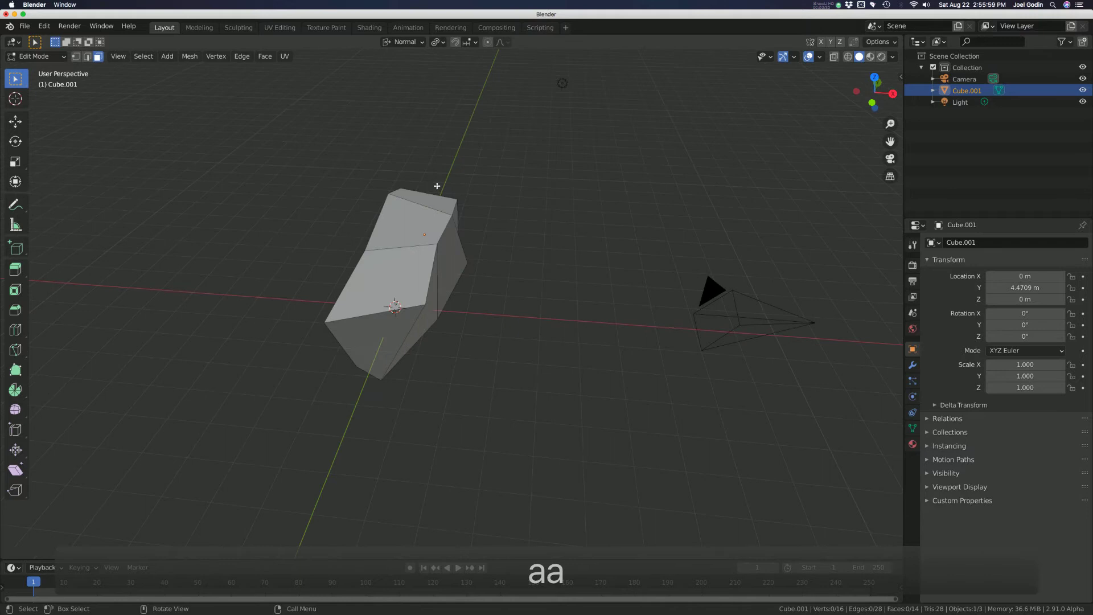
pyautogui.hotkey('alt', 'b')
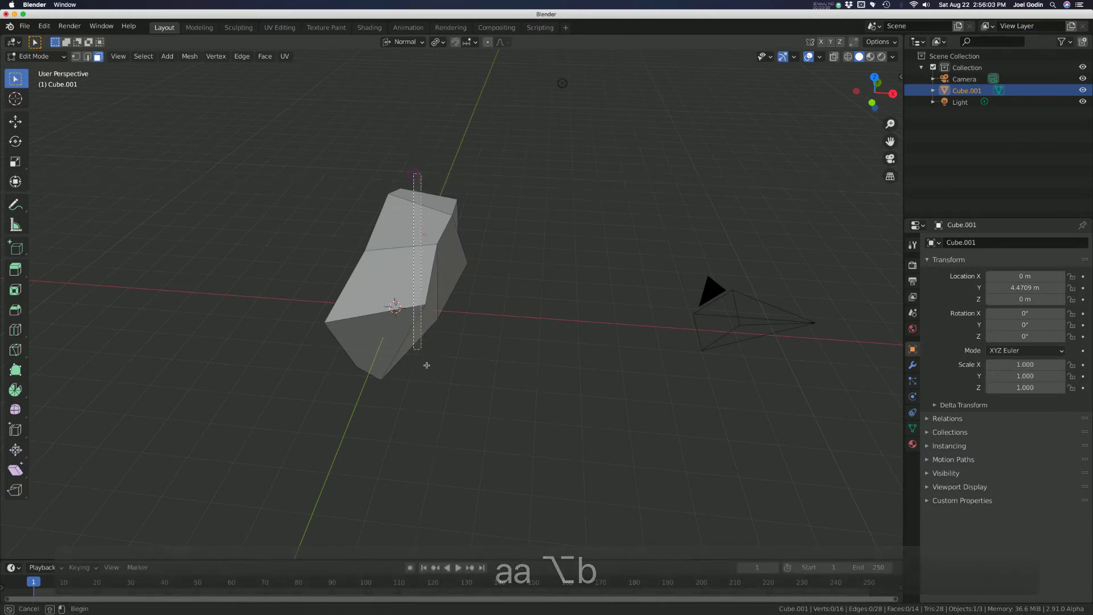
pyautogui.moveTo(427, 365); pyautogui.dragTo(545, 406)
# - Orbit around the clipped mesh to see inside, then clear the clipping with Alt+B
pyautogui.moveTo(446, 299); pyautogui.dragTo(616, 258, button='middle')
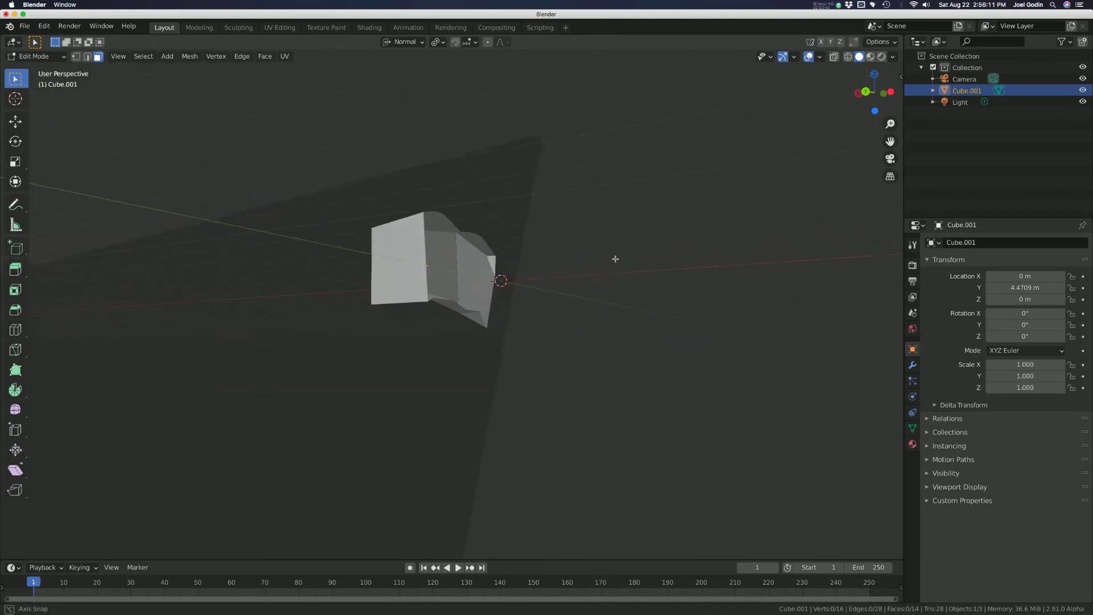
pyautogui.scroll(3, 449, 255)
pyautogui.scroll(2, 450, 251)
pyautogui.moveTo(467, 247)
pyautogui.mouseDown(button='middle')
pyautogui.moveTo(338, 258)
pyautogui.moveTo(310, 276)
pyautogui.moveTo(348, 265)
pyautogui.moveTo(311, 283)
pyautogui.moveTo(442, 234)
pyautogui.mouseUp(button='middle')
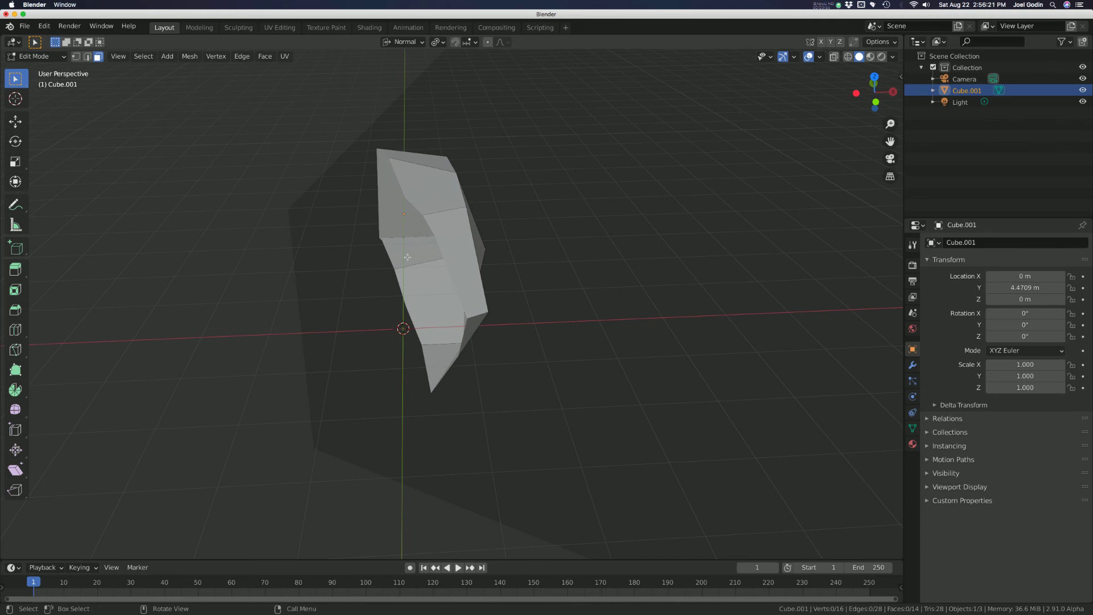
pyautogui.hotkey('alt', 'b')
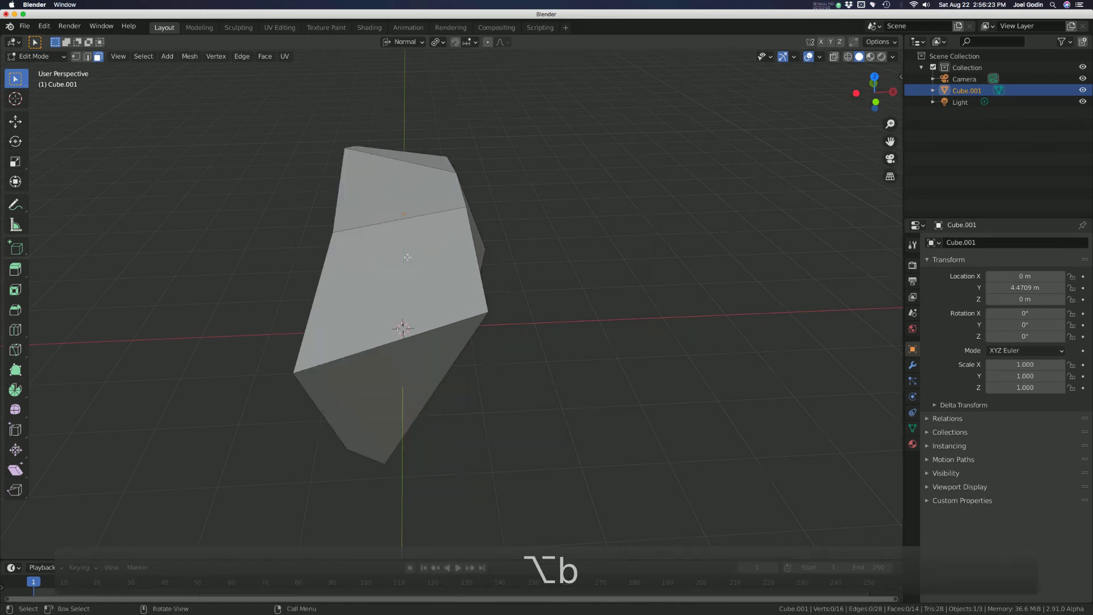